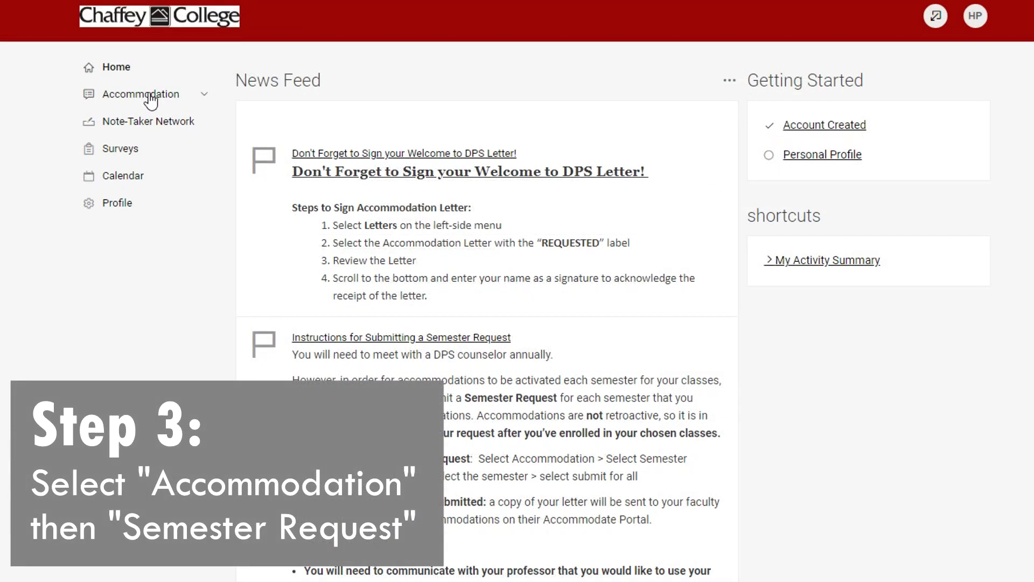
Go to the accommodation Semester Request page and add a new request
left_click(150, 100)
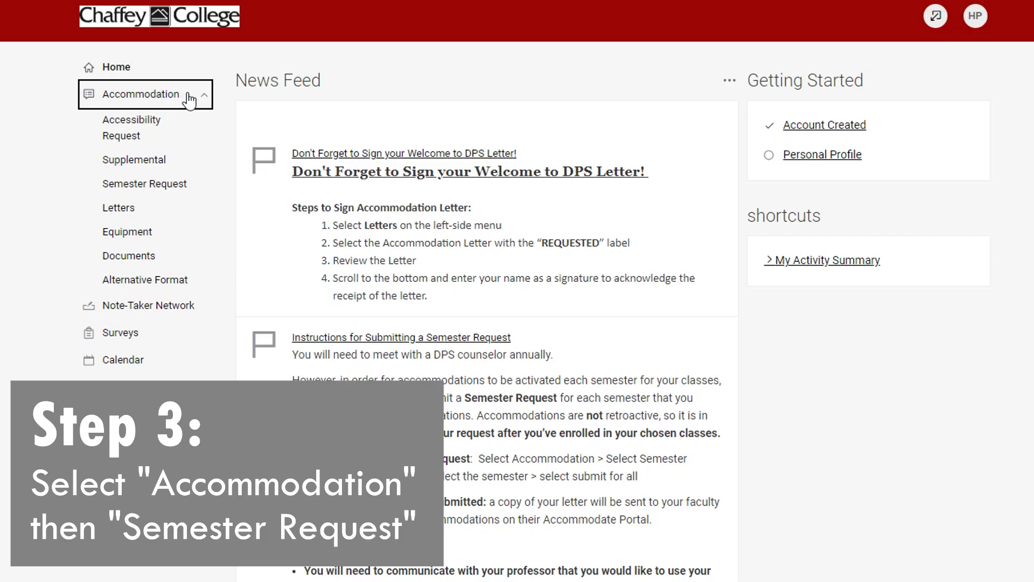
left_click(155, 188)
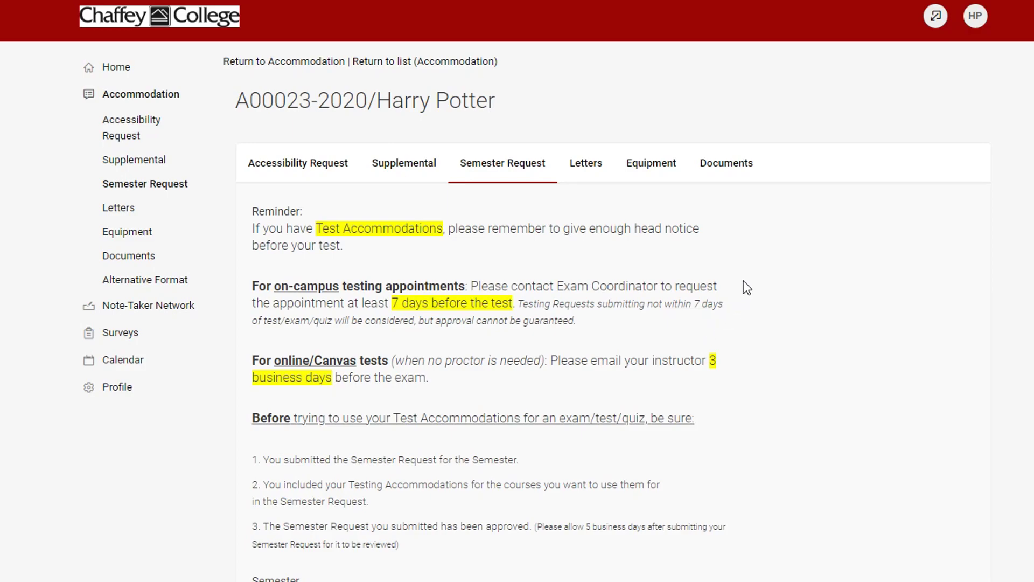
scroll(744, 281, "down", 1)
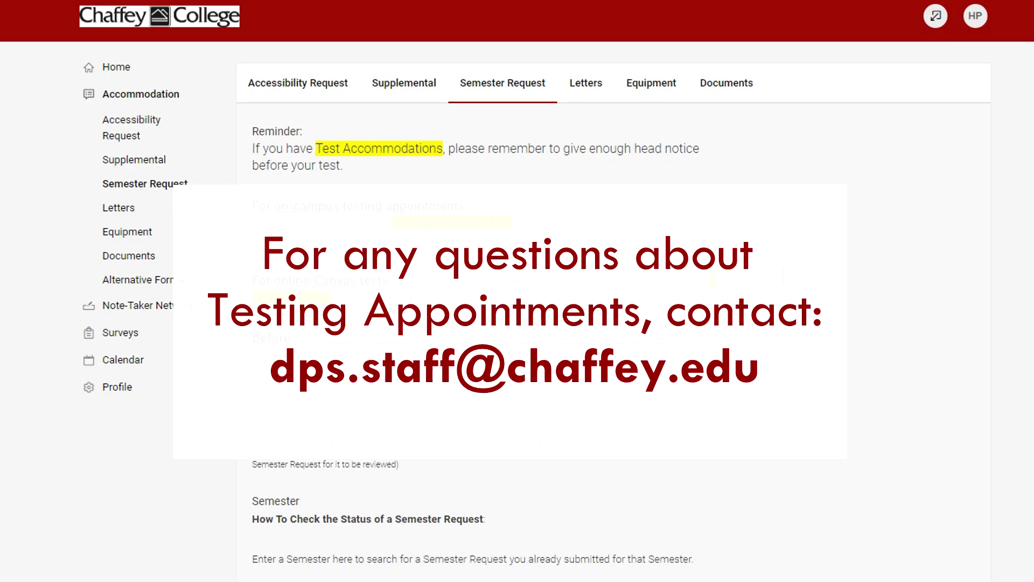
scroll(801, 307, "down", 3)
scroll(803, 306, "down", 5)
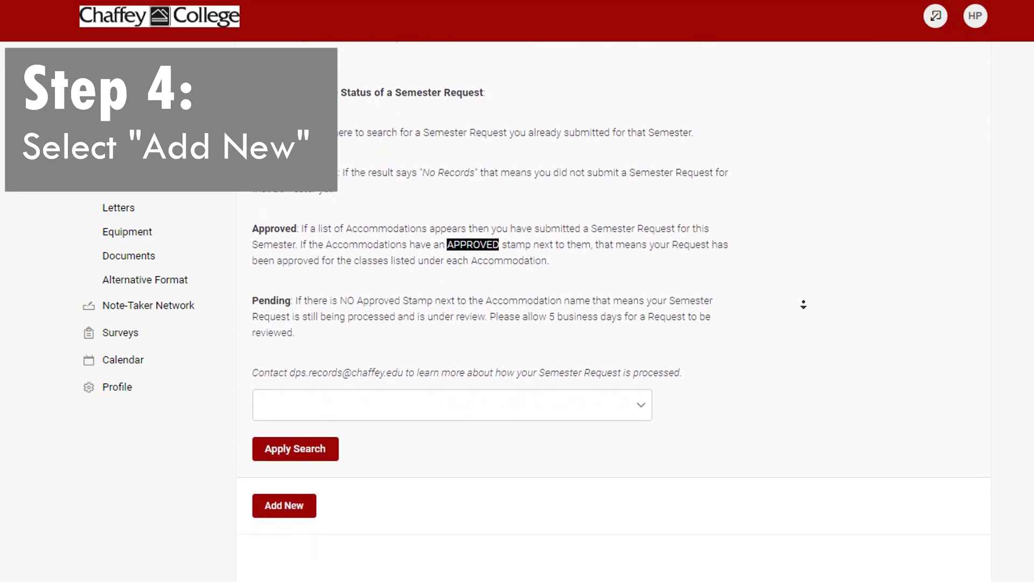
scroll(803, 304, "down", 1)
left_click(302, 476)
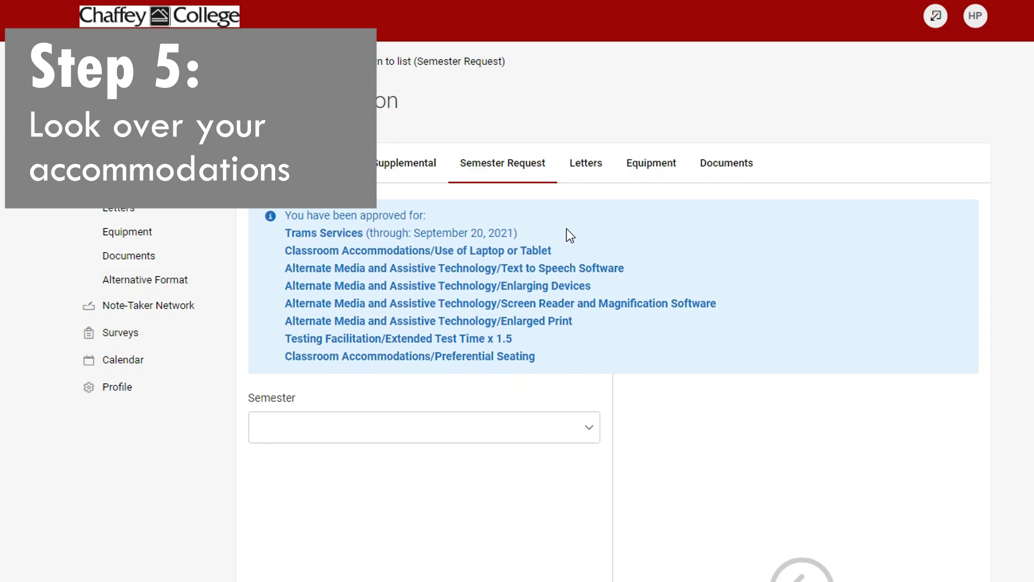
Look over the approved accommodations and choose Summer 2021 (test) as the semester for the request
left_click_drag(519, 233, 367, 233)
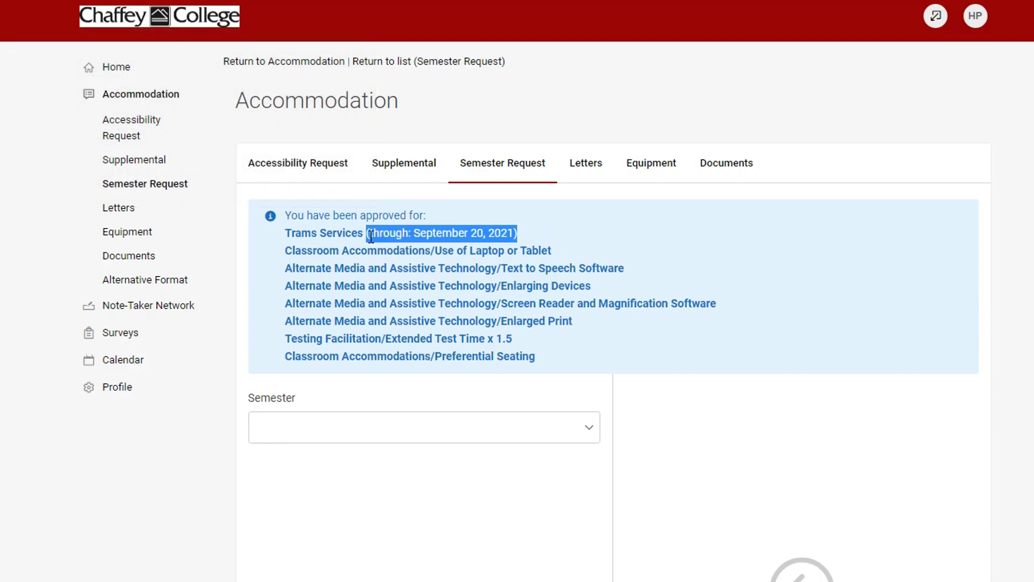
left_click(625, 239)
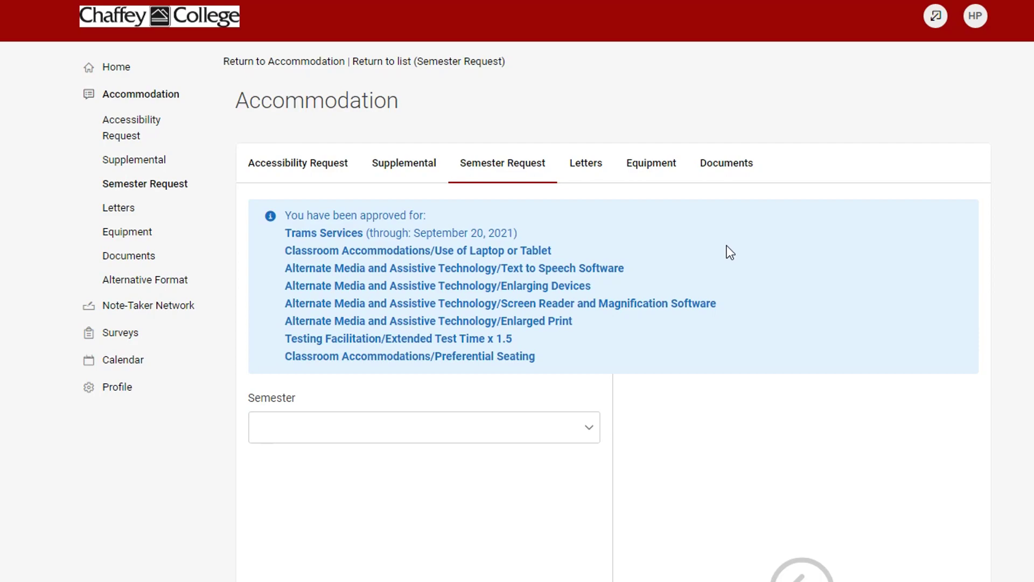
left_click(527, 427)
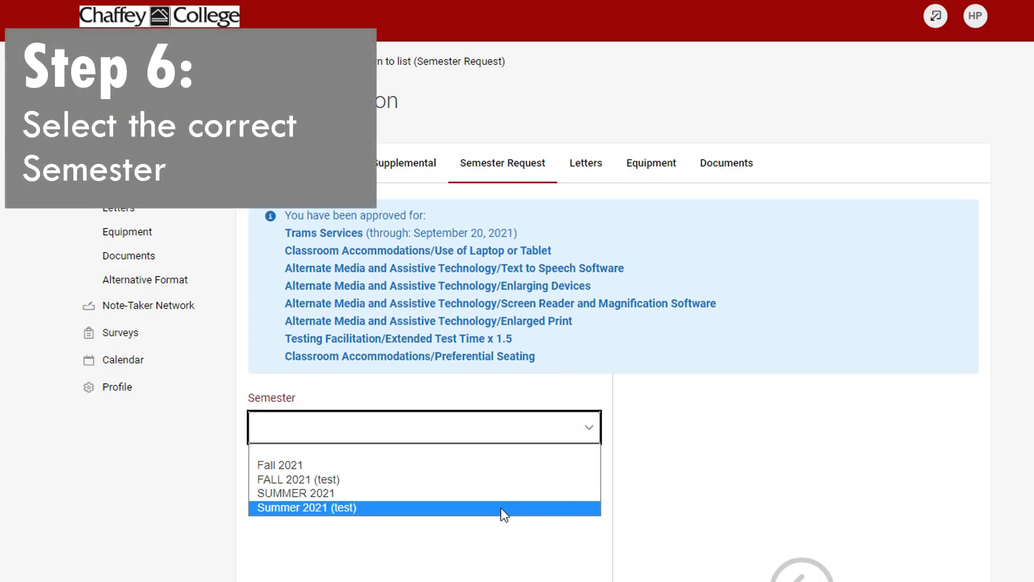
left_click(504, 508)
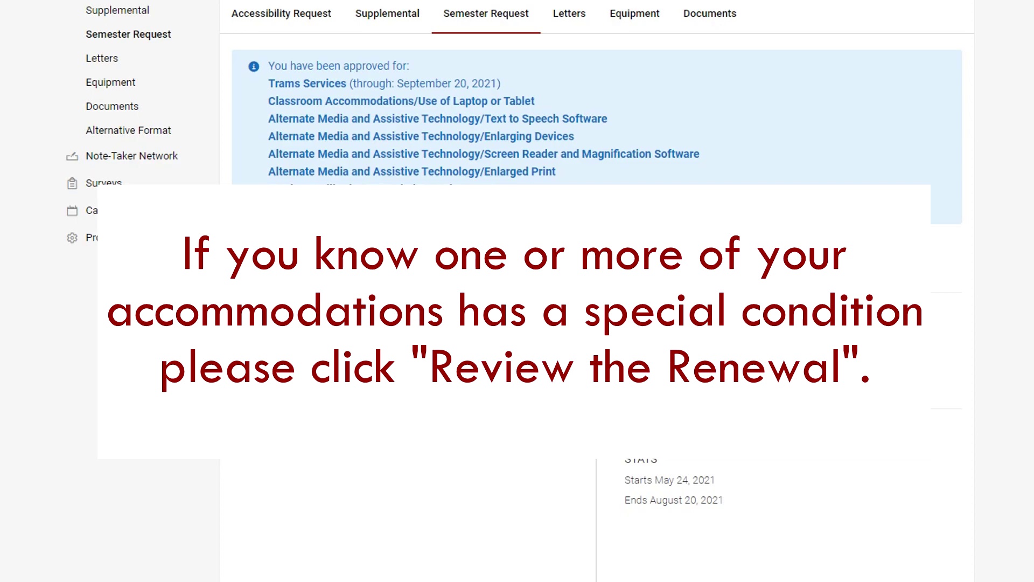
Open the renewal for review instead of submitting for all accommodations
left_click_drag(496, 188, 268, 189)
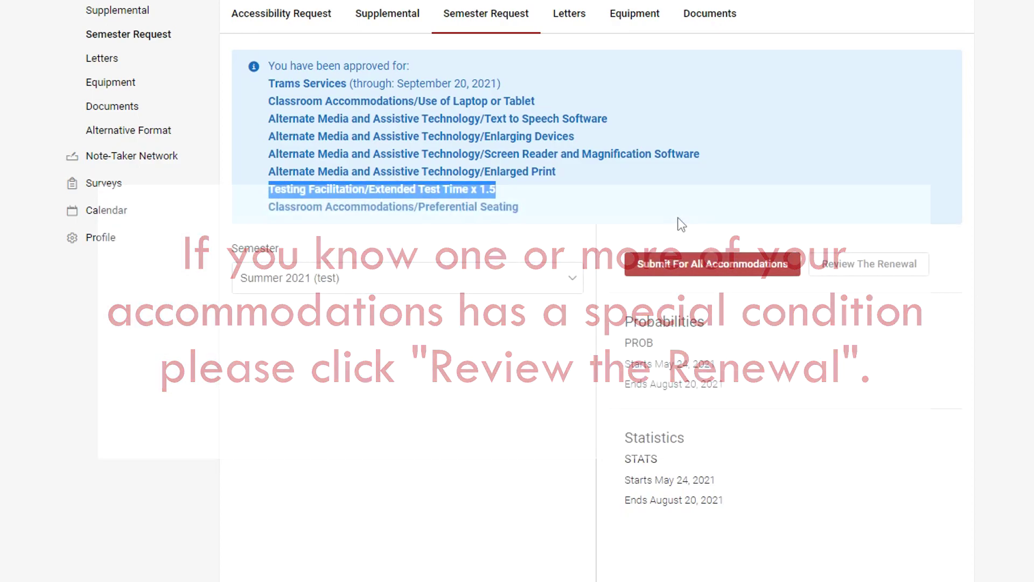
left_click(680, 206)
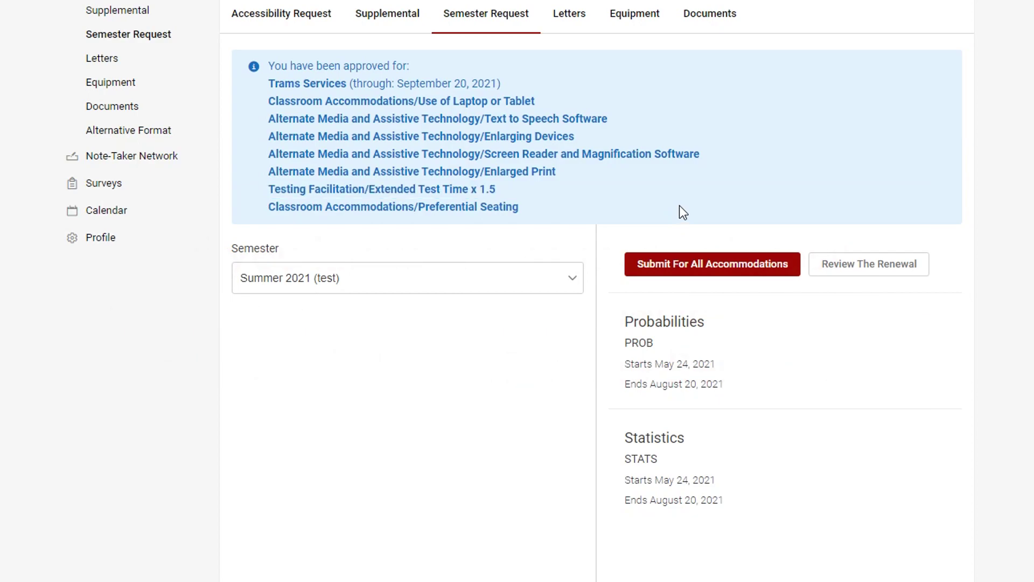
left_click(886, 274)
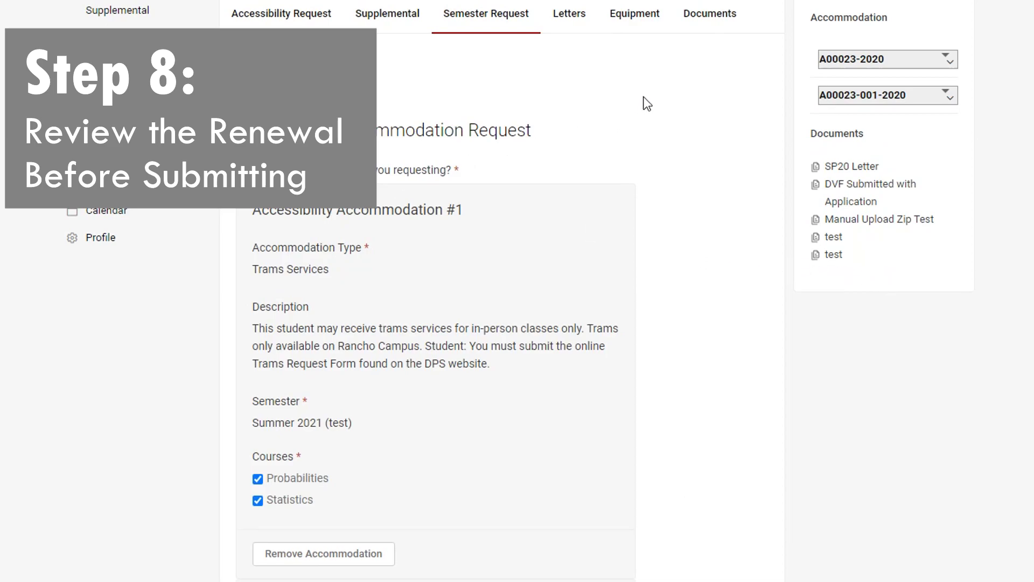
Toggle the Probabilities and Statistics courses off and back on for the Trams Services accommodation
middle_click(674, 161)
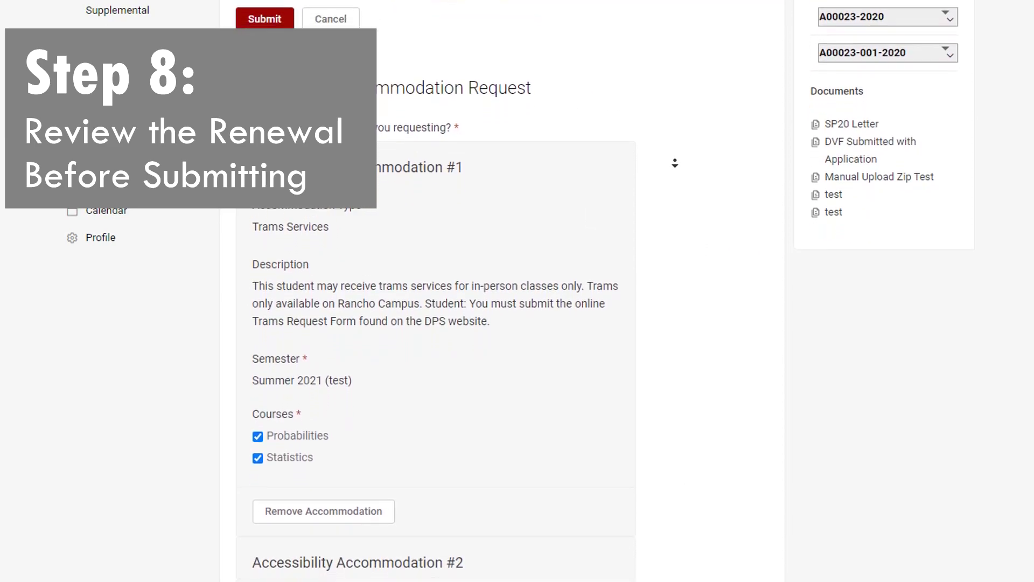
middle_click(675, 164)
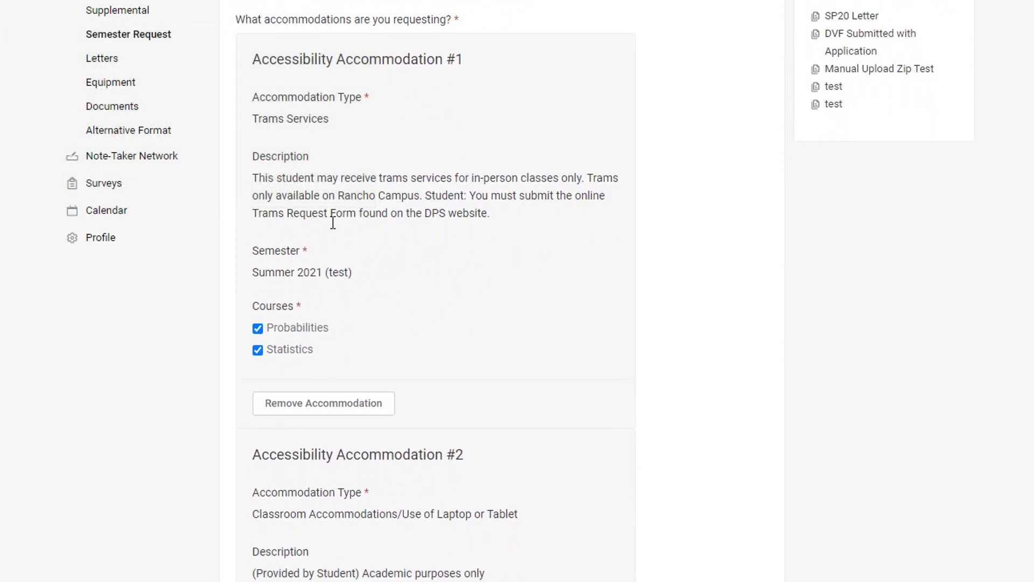
left_click(258, 329)
left_click(258, 329)
left_click(258, 350)
Exclude the Probabilities course from the Classroom Accommodations/Use of Laptop or Tablet accommodation, keeping Statistics selected
scroll(650, 245, "down", 1)
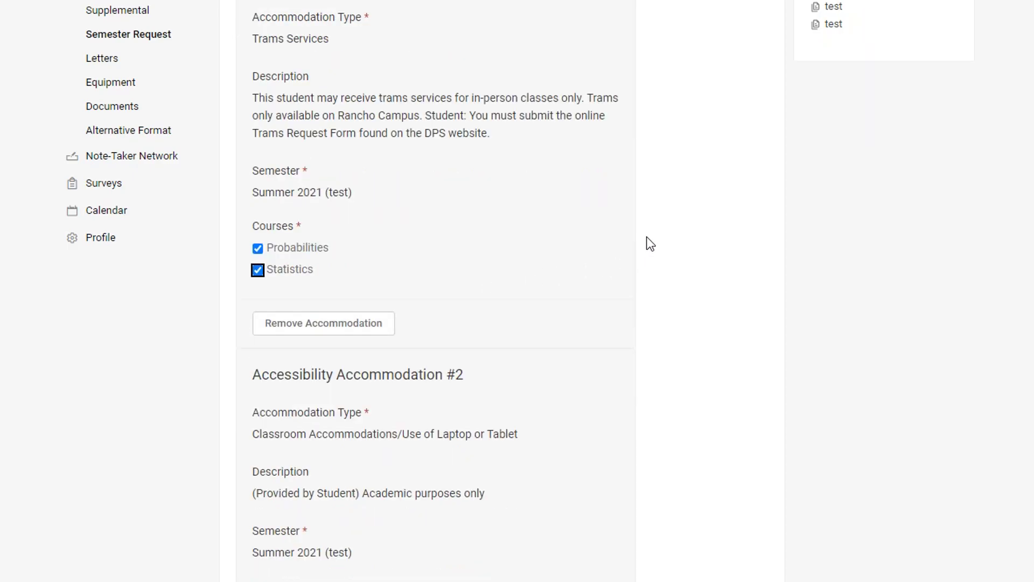
scroll(648, 243, "down", 3)
scroll(646, 237, "down", 2)
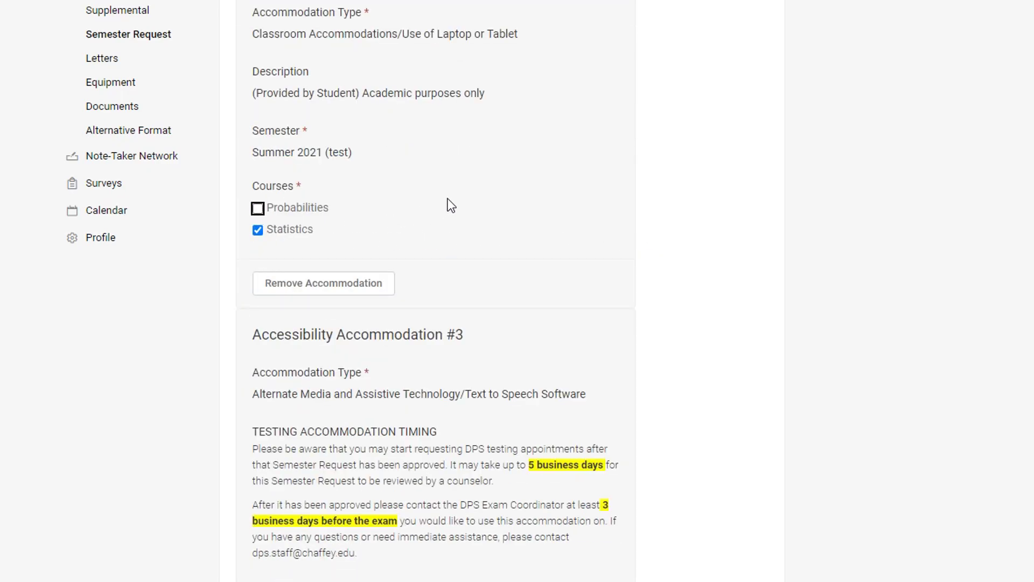
Remove the Alternate Media and Assistive Technology/Enlarging Devices accommodation, restore it, and remove it again
scroll(452, 206, "down", 4)
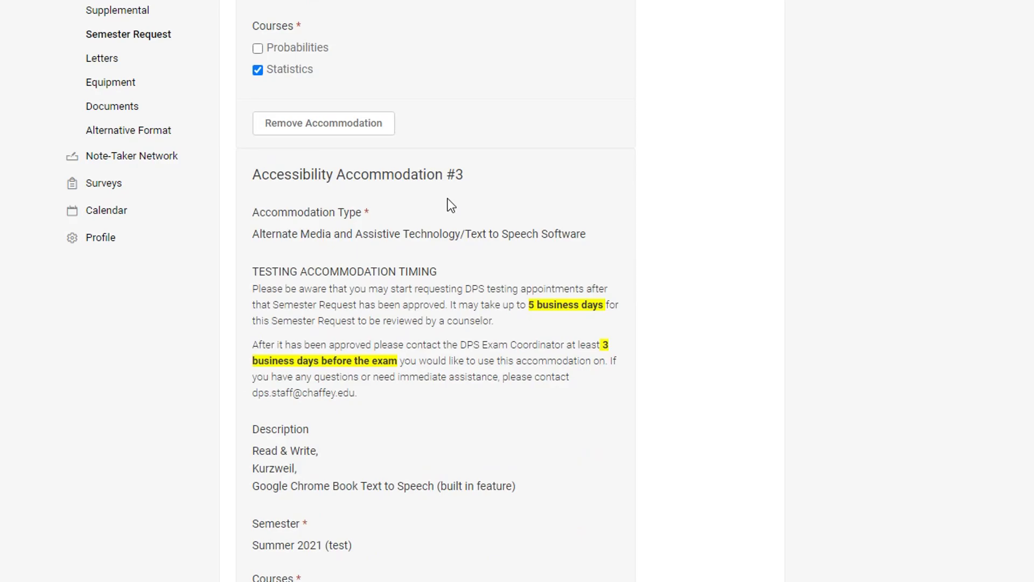
scroll(451, 205, "down", 1)
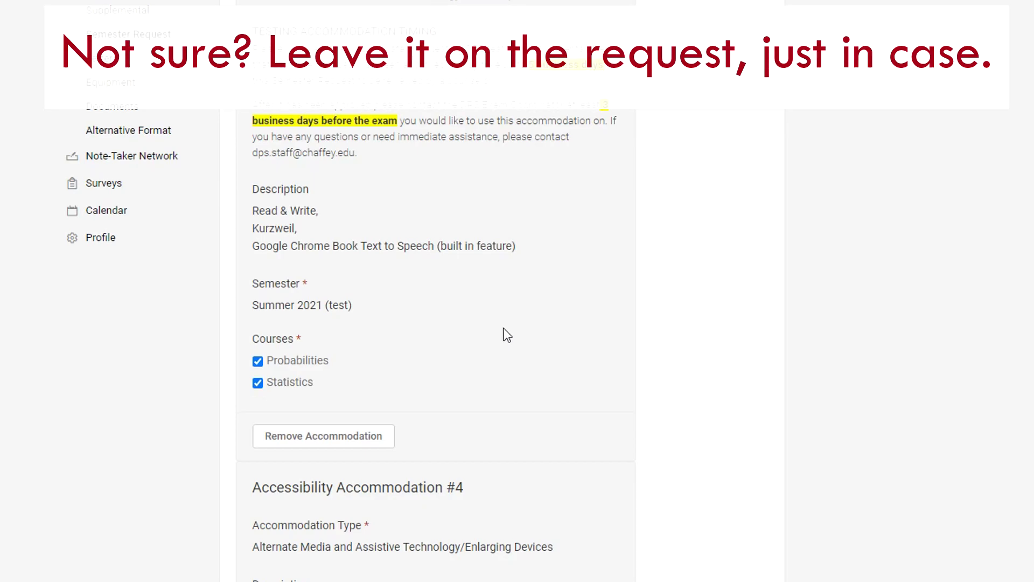
scroll(502, 289, "down", 3)
scroll(502, 289, "down", 3)
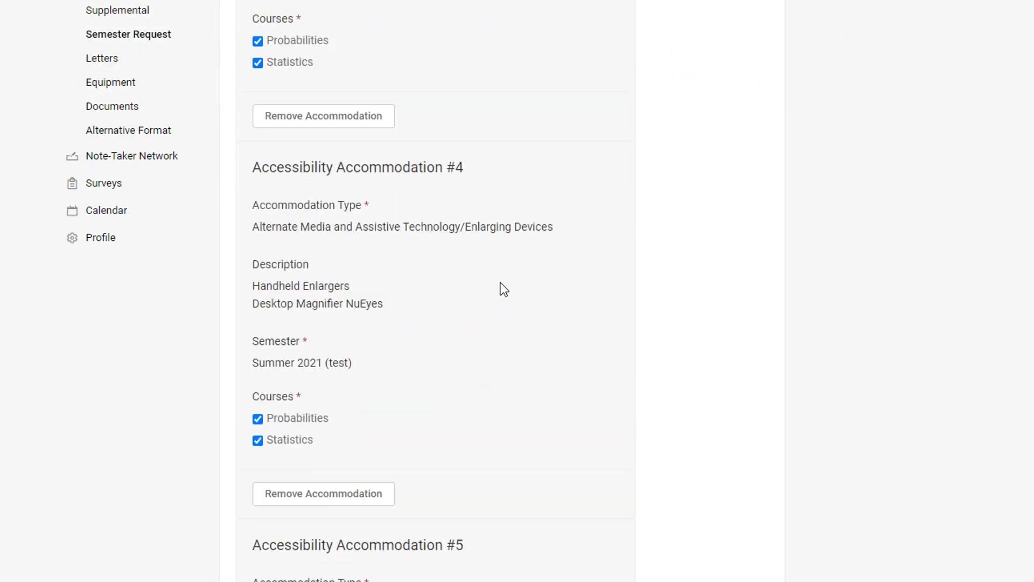
scroll(493, 289, "down", 2)
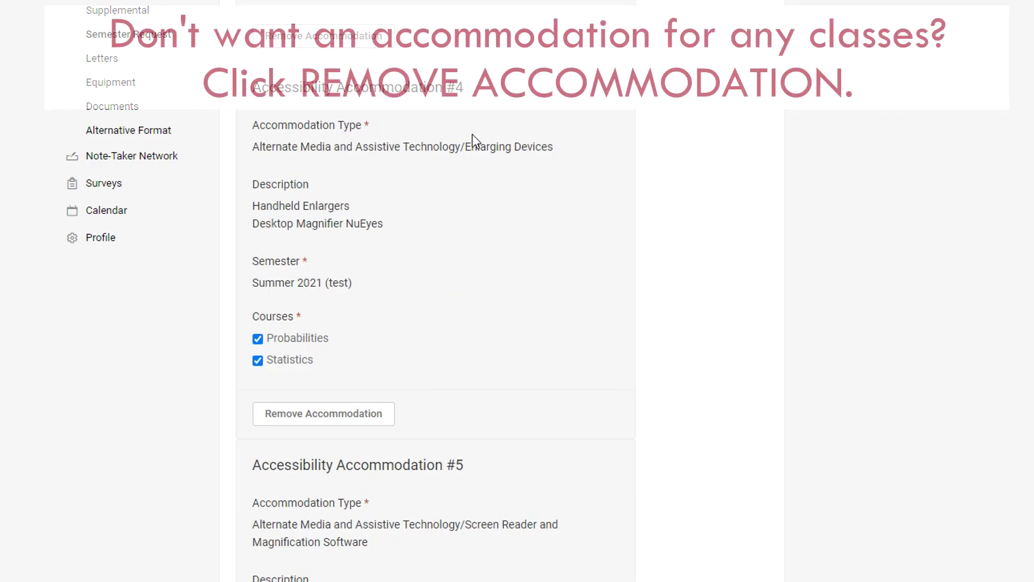
left_click_drag(461, 146, 536, 146)
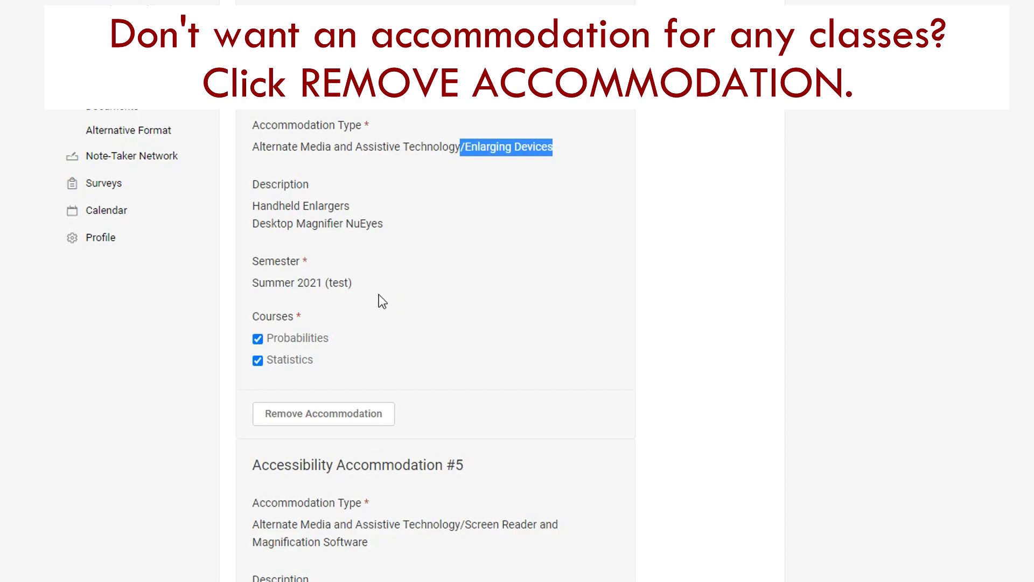
left_click(384, 268)
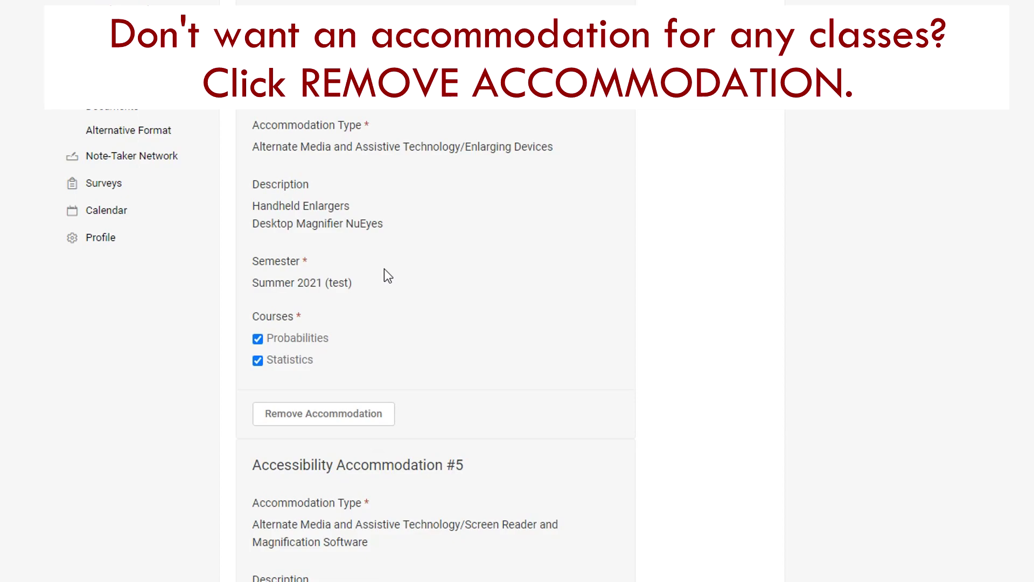
left_click(329, 414)
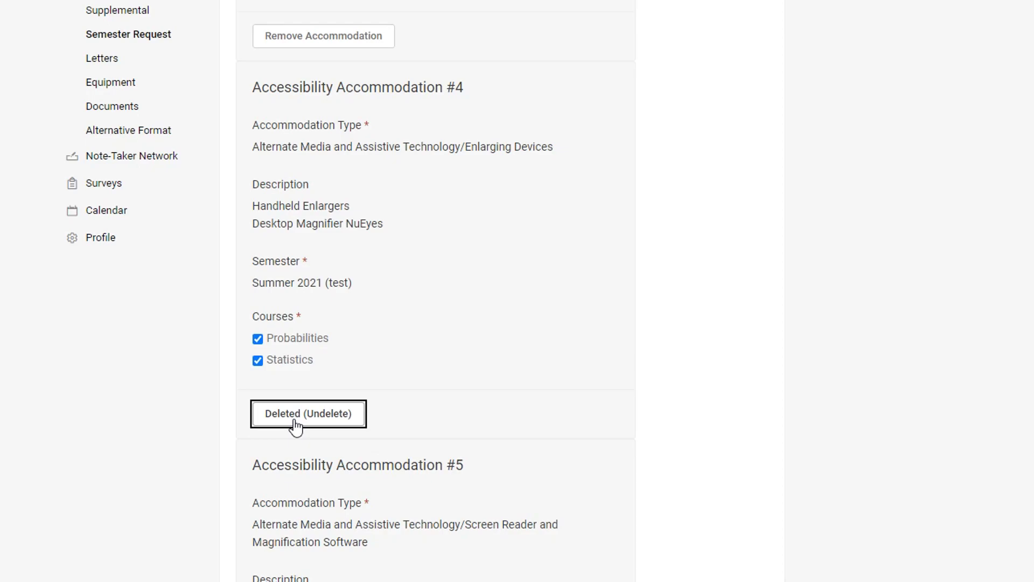
left_click(295, 427)
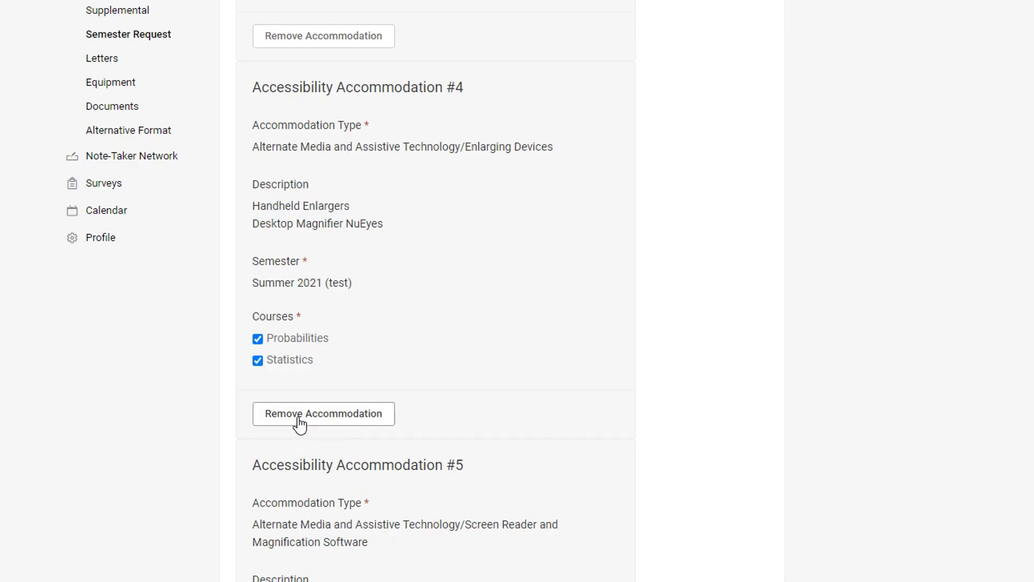
left_click(299, 425)
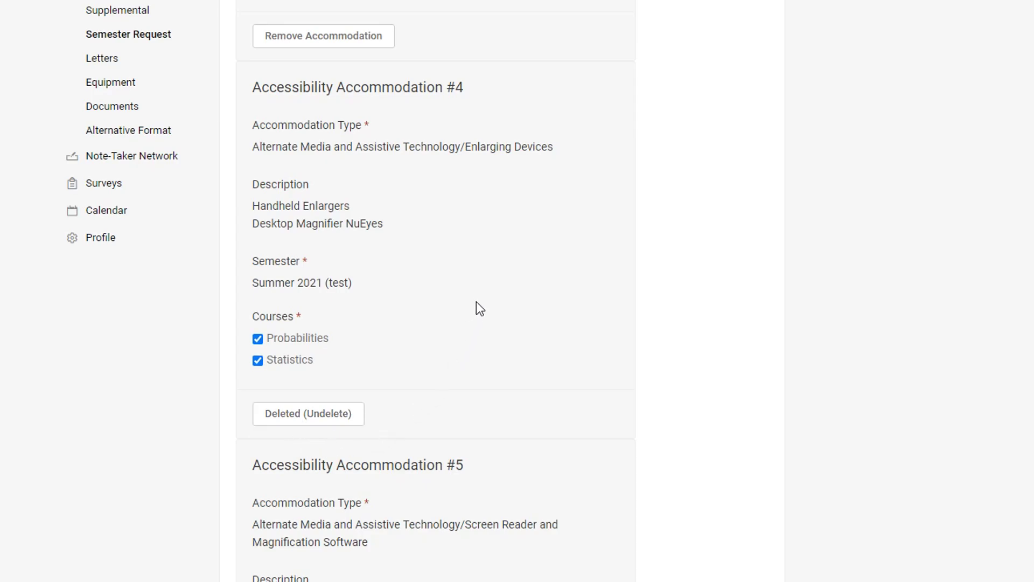
Review the conditions of the Testing Facilitation/Extended Test Time x 1.5 accommodation and remove it from the request
scroll(479, 310, "down", 3)
scroll(480, 305, "down", 10)
scroll(481, 305, "down", 7)
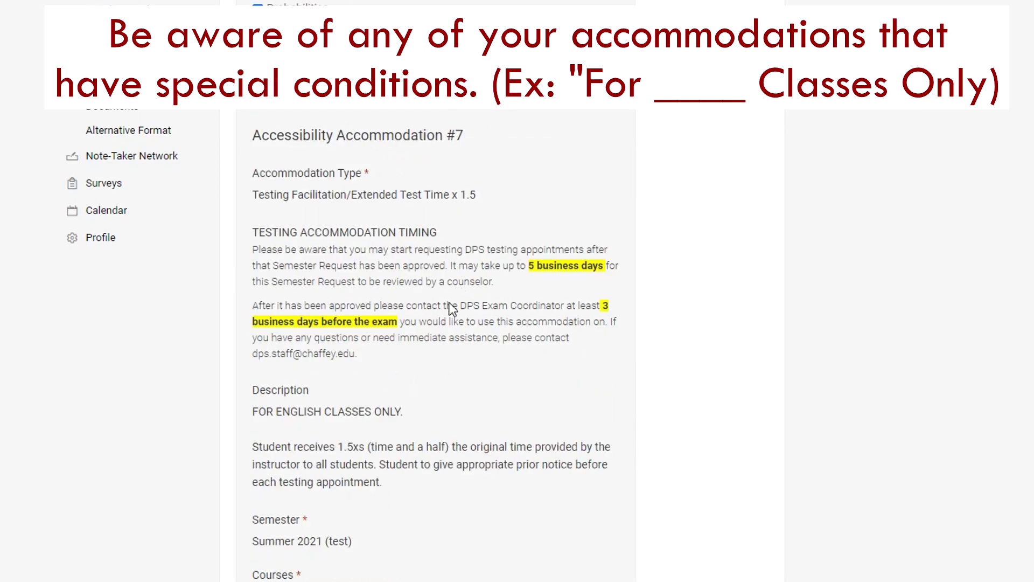
left_click_drag(476, 195, 353, 200)
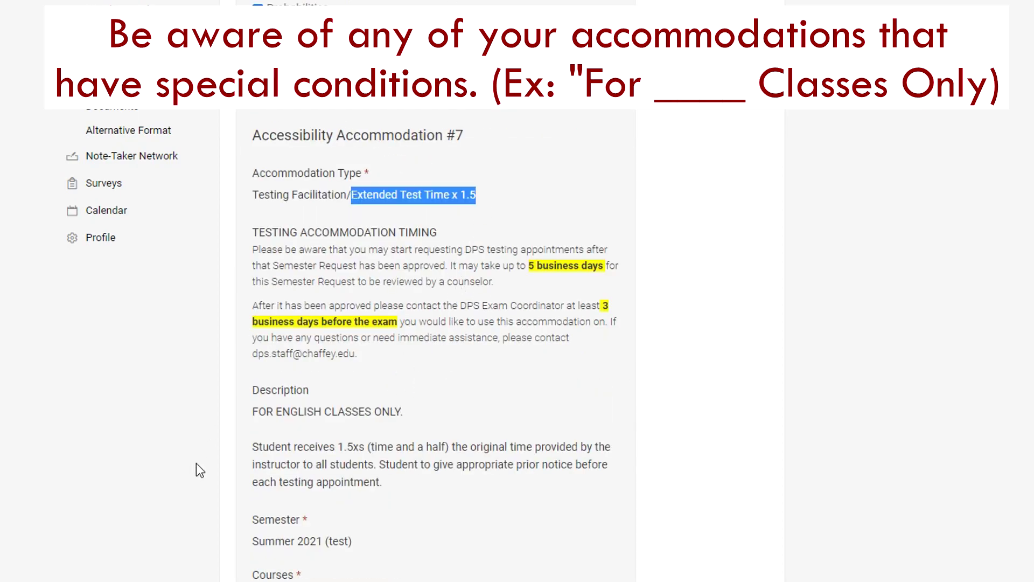
left_click_drag(246, 412, 410, 410)
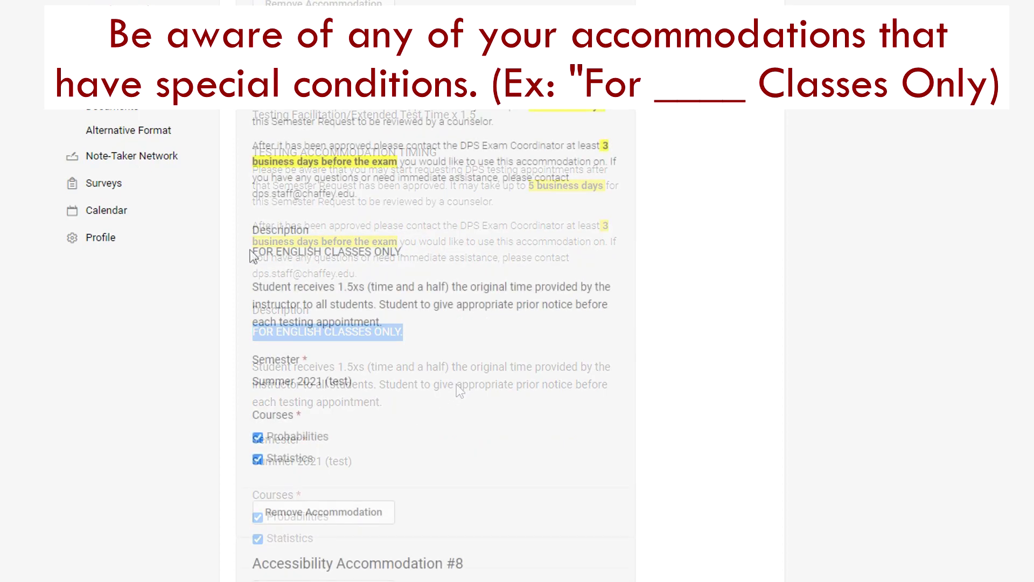
left_click_drag(358, 255, 405, 262)
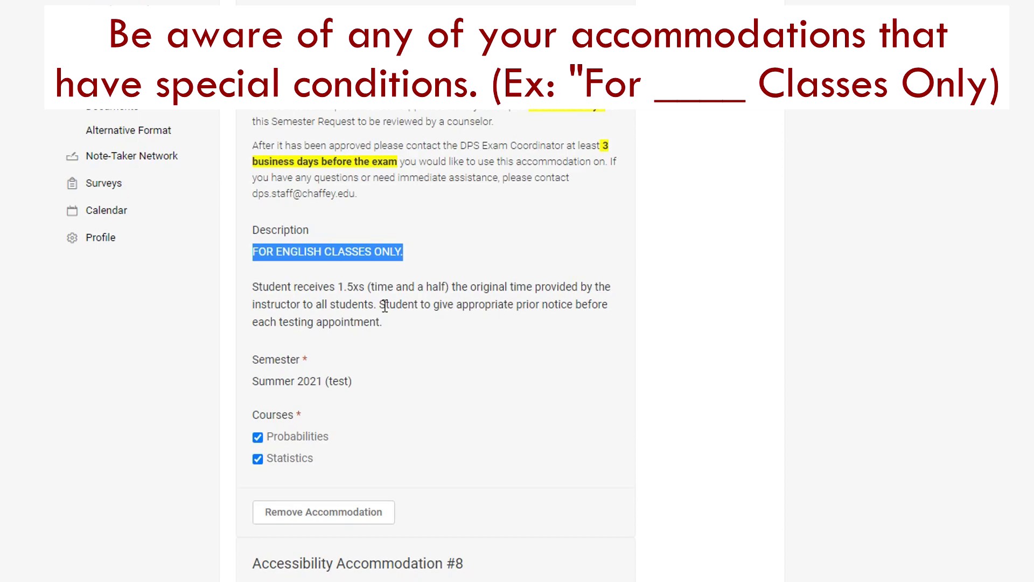
left_click(333, 512)
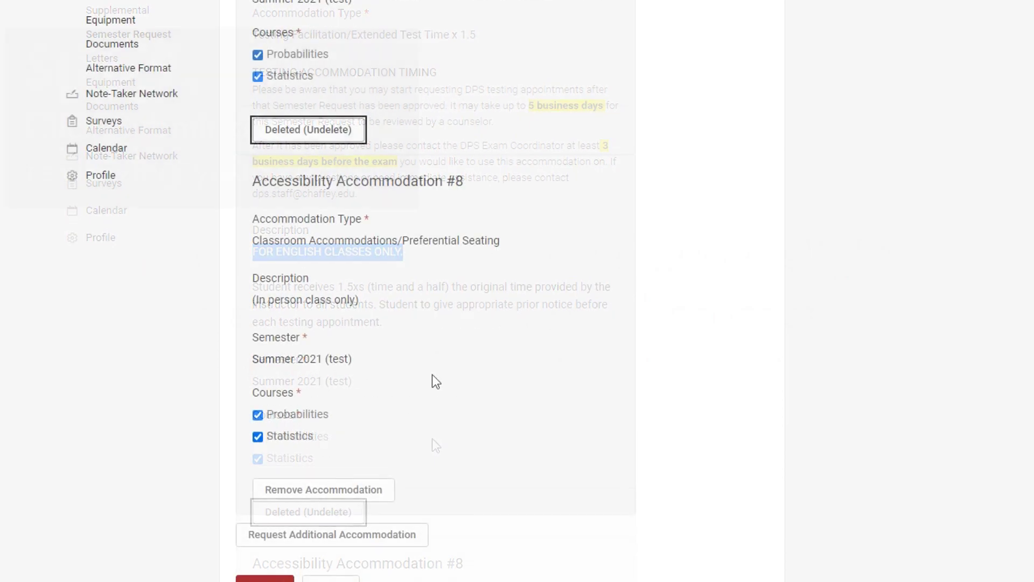
Submit the reviewed semester request
scroll(436, 381, "down", 2)
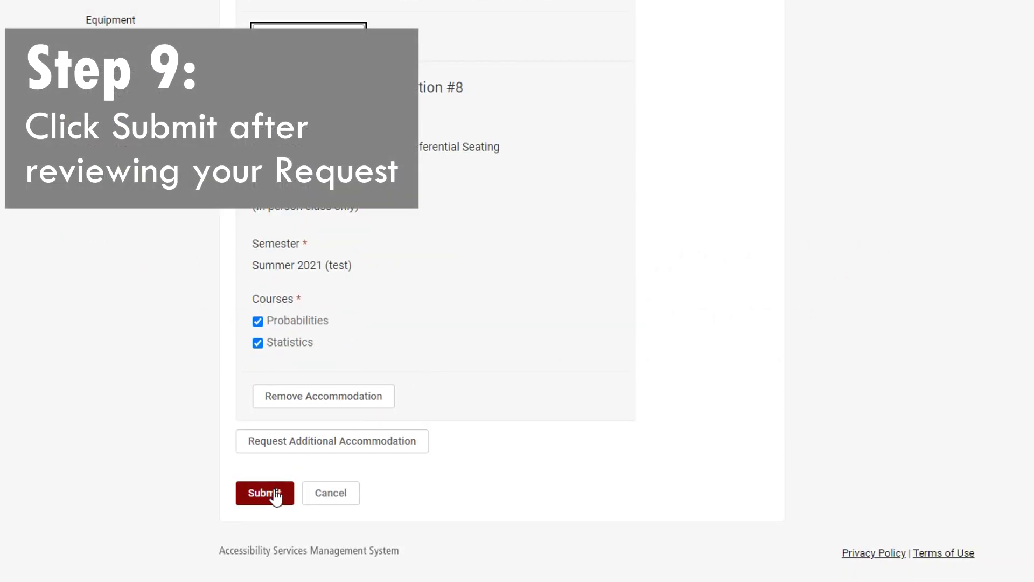
left_click(275, 498)
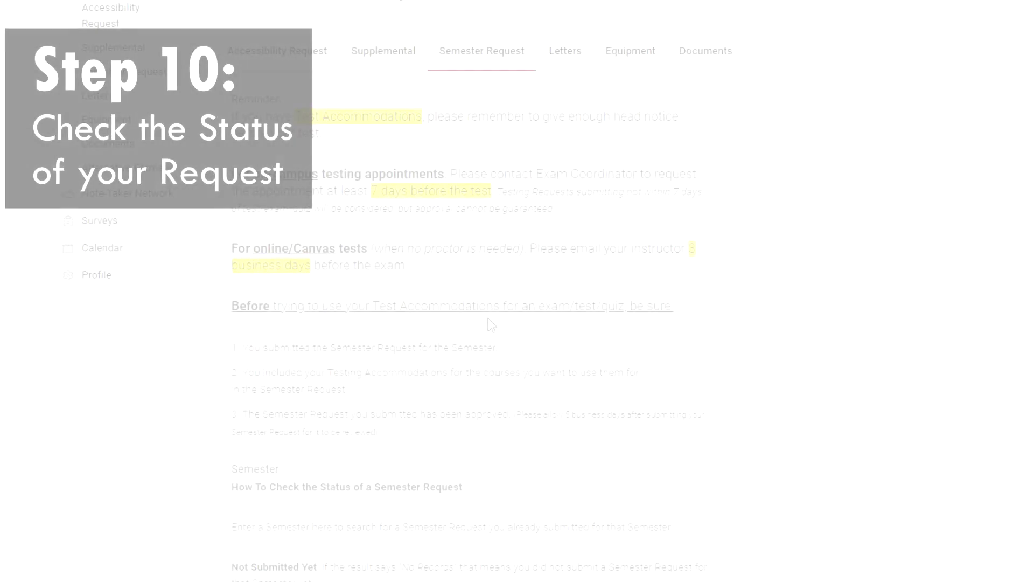
Read the Semester Request page's instructions on how to check the status of a submitted request
scroll(489, 320, "down", 2)
scroll(489, 319, "down", 1)
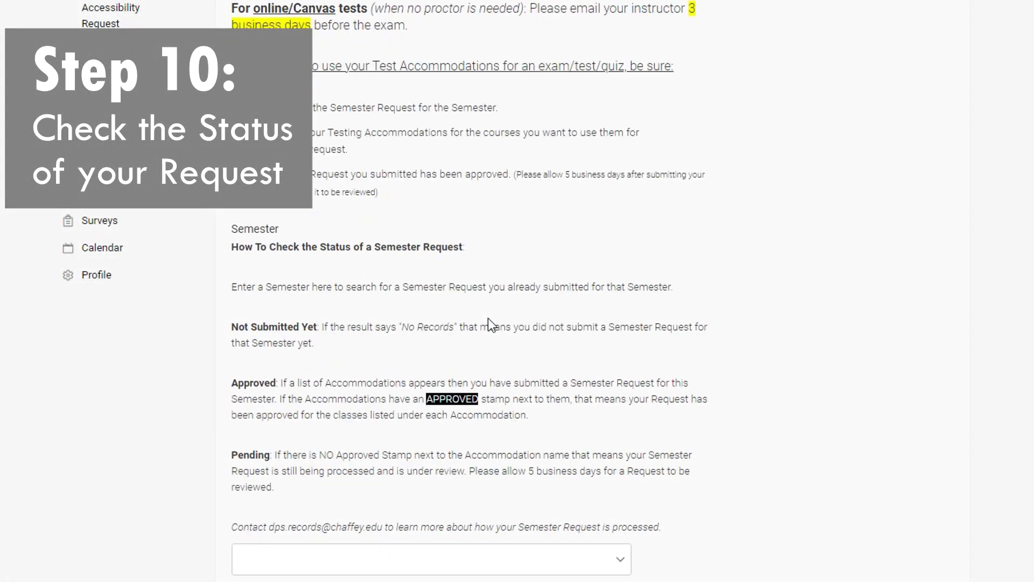
scroll(488, 318, "down", 3)
left_click_drag(230, 78, 456, 96)
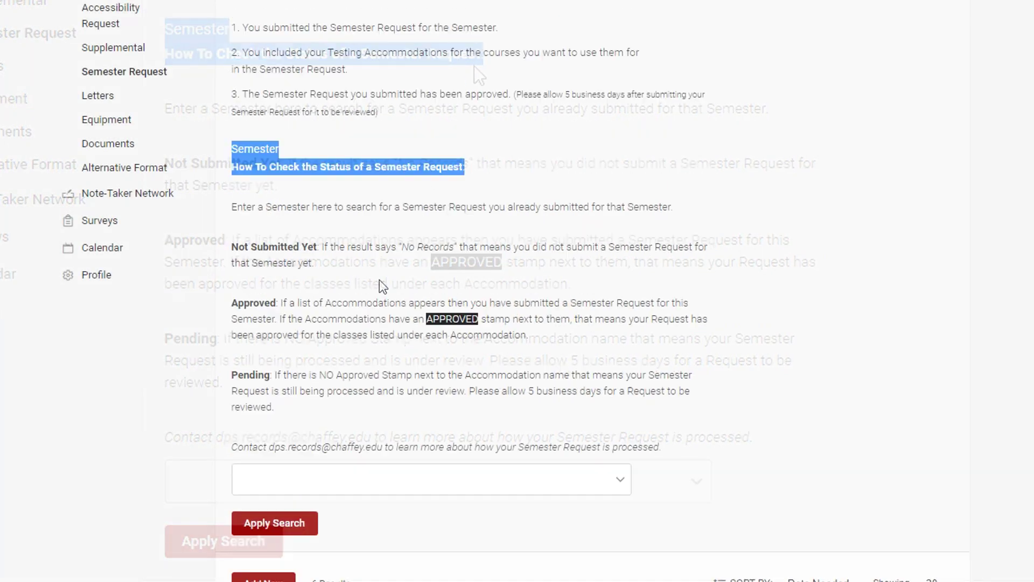
scroll(380, 280, "up", 6)
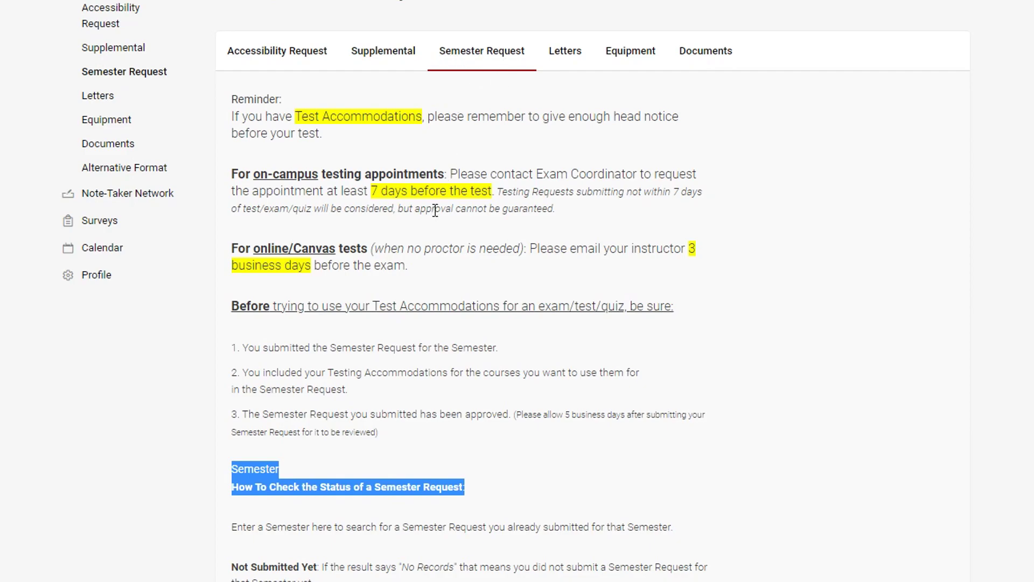
Examine the submitted Summer 2021 (test) requests and the courses listed under Use of Laptop or Tablet and Trams Services
scroll(435, 211, "down", 6)
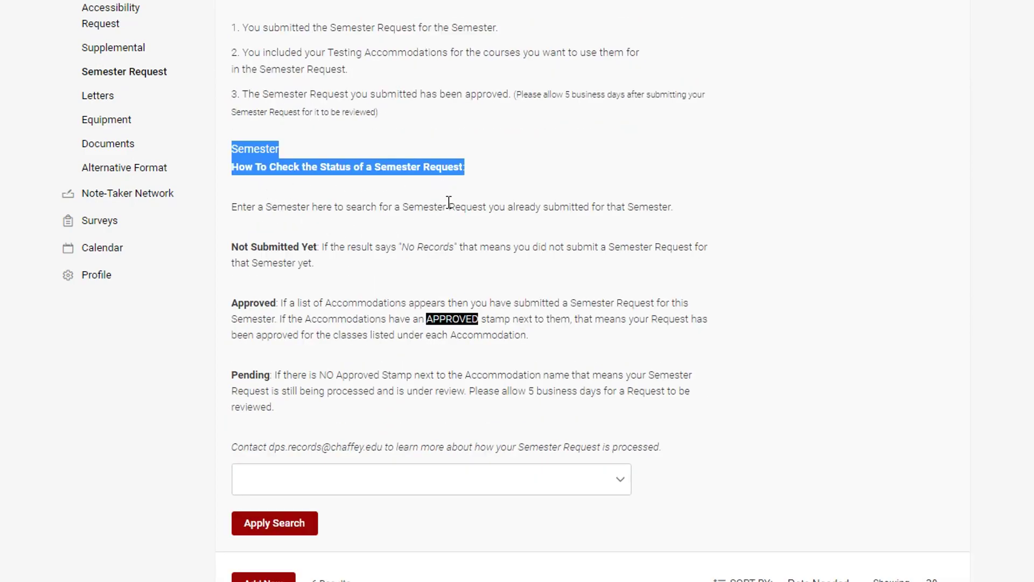
scroll(449, 202, "down", 4)
scroll(452, 209, "down", 3)
scroll(451, 210, "down", 2)
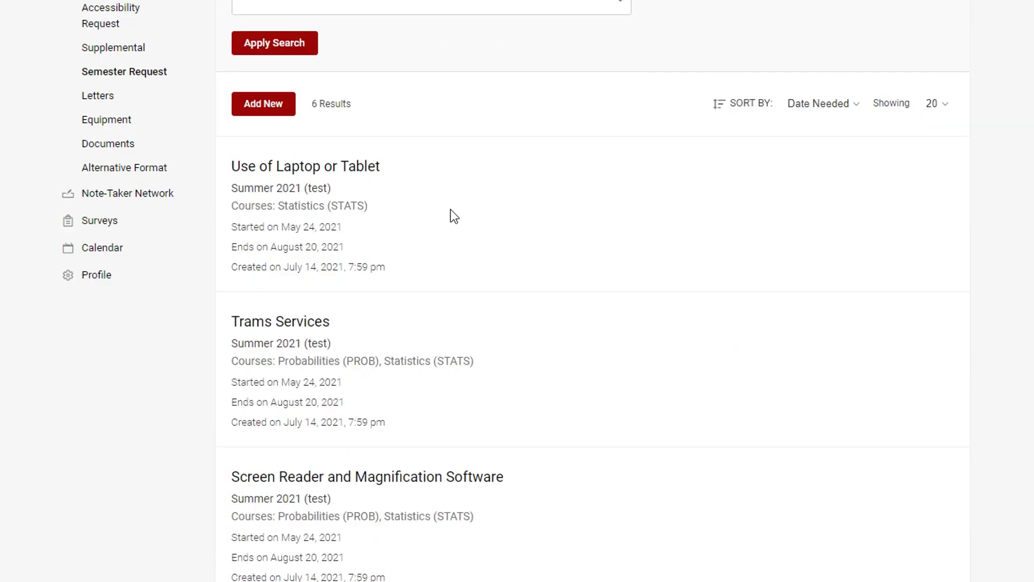
scroll(582, 214, "down", 2)
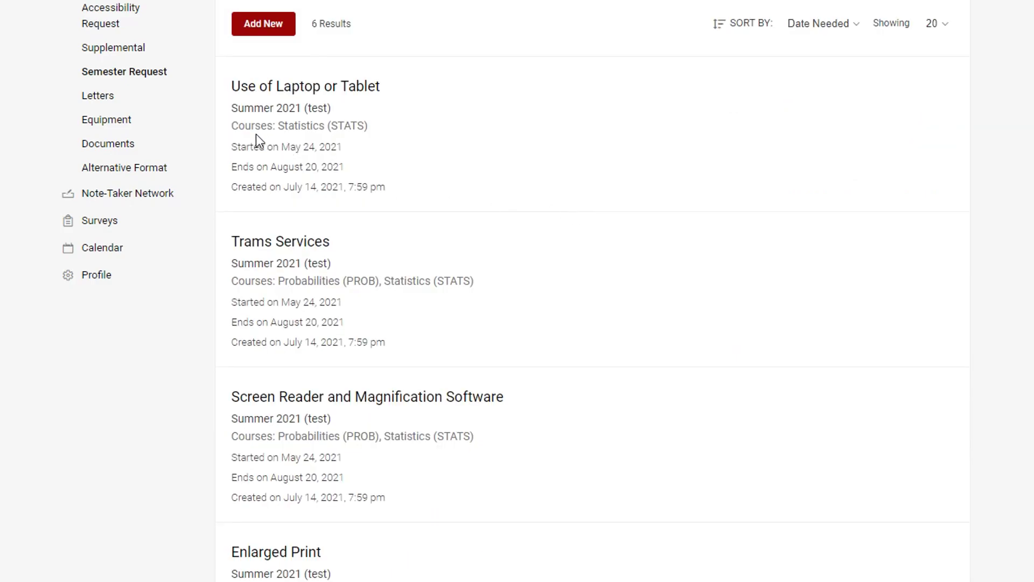
left_click_drag(255, 127, 371, 134)
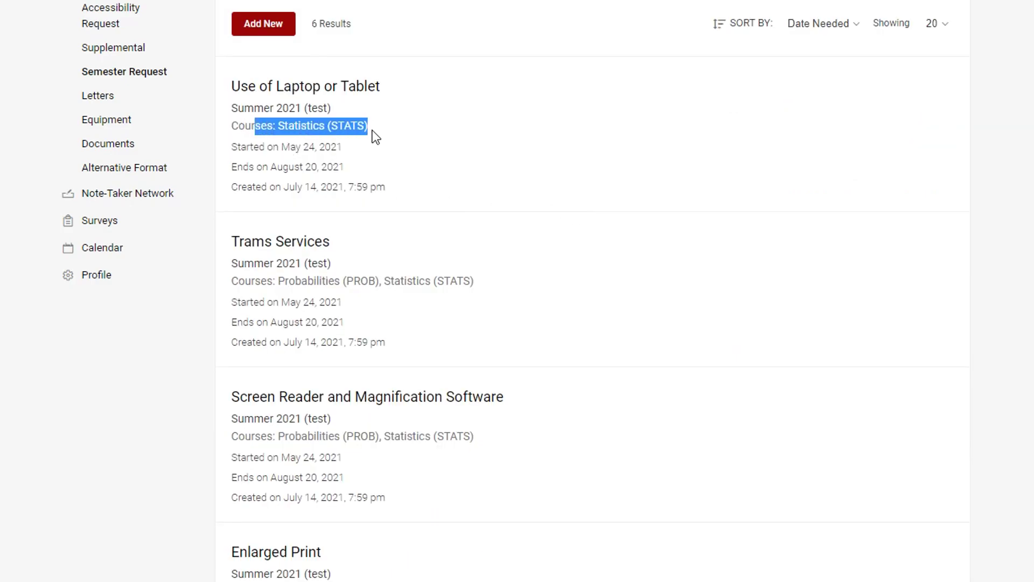
left_click_drag(278, 281, 483, 293)
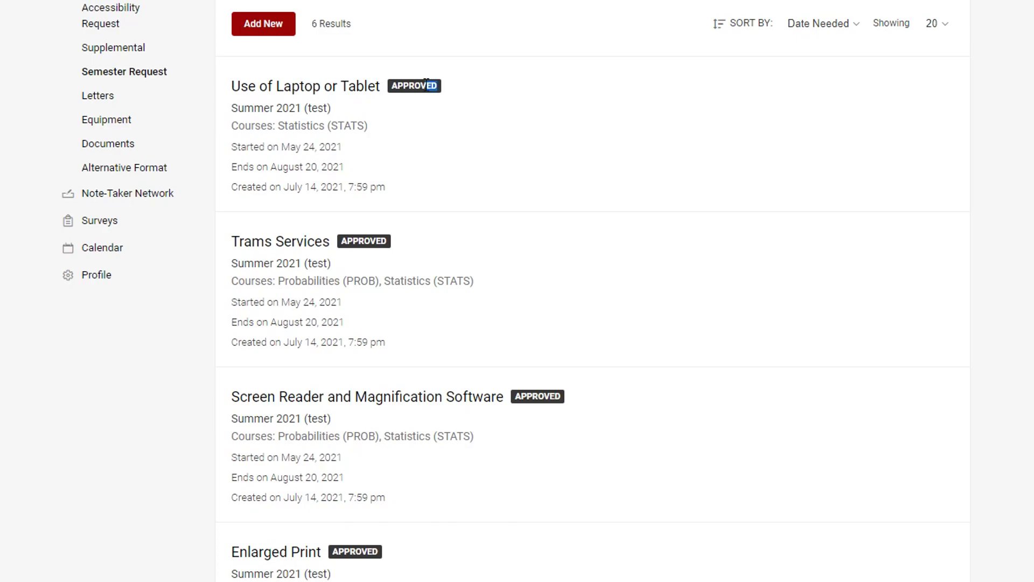
Check each submitted accommodation in the Semester Request results for an approval stamp, starting with Use of Laptop or Tablet
double_click(398, 90)
left_click(493, 126)
scroll(527, 142, "down", 7)
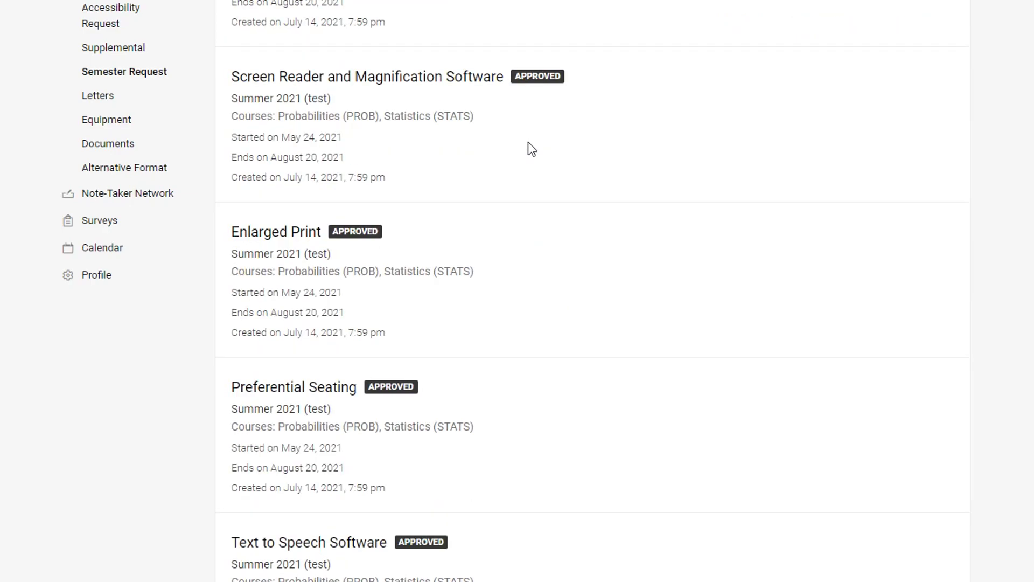
scroll(528, 142, "up", 6)
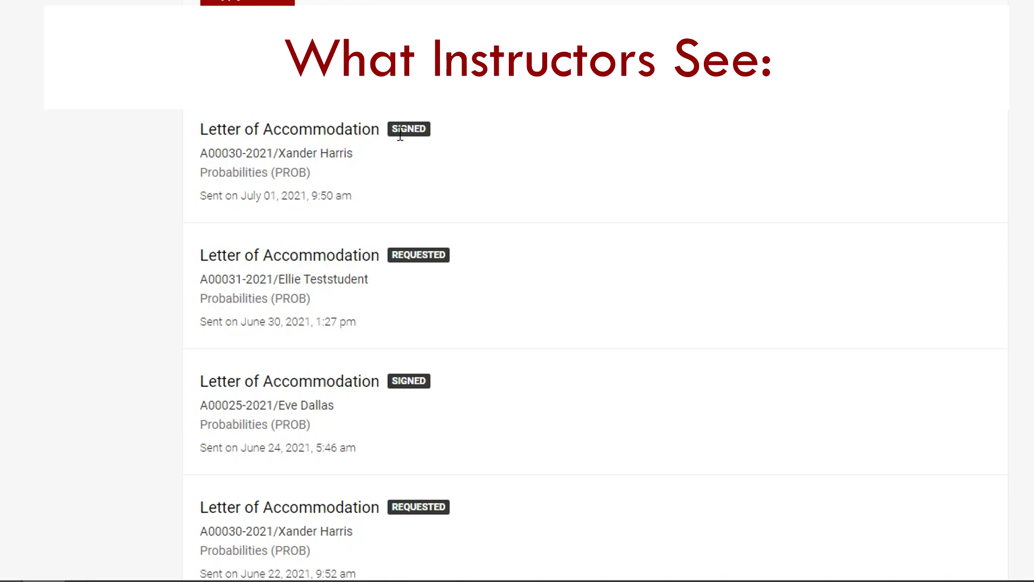
Open the instructor's Letter of Accommodation for Probabilities (PROB) sent on July 01, 2021 and read its accommodation descriptions and decisions
left_click(307, 130)
scroll(451, 245, "down", 15)
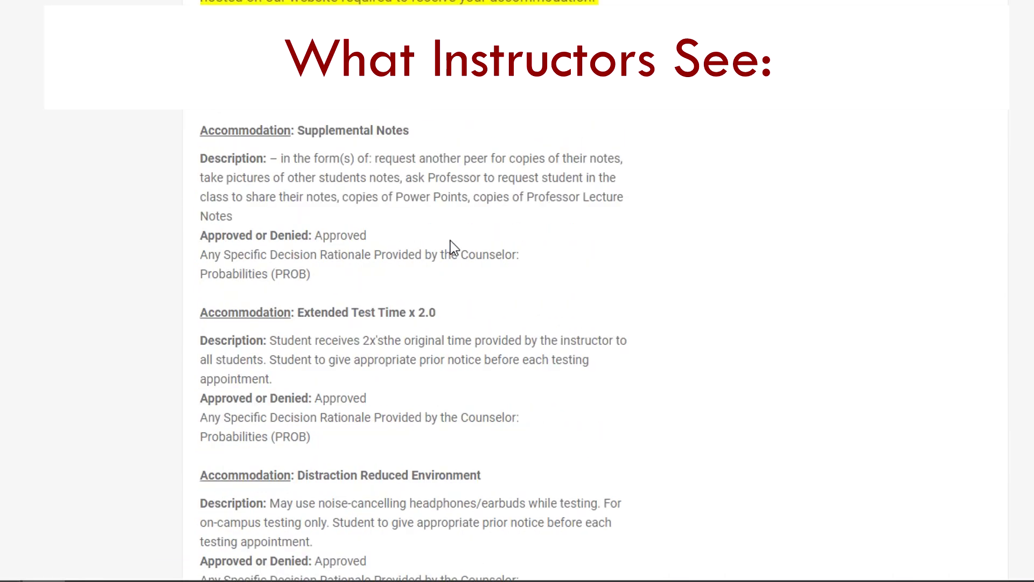
scroll(451, 240, "down", 7)
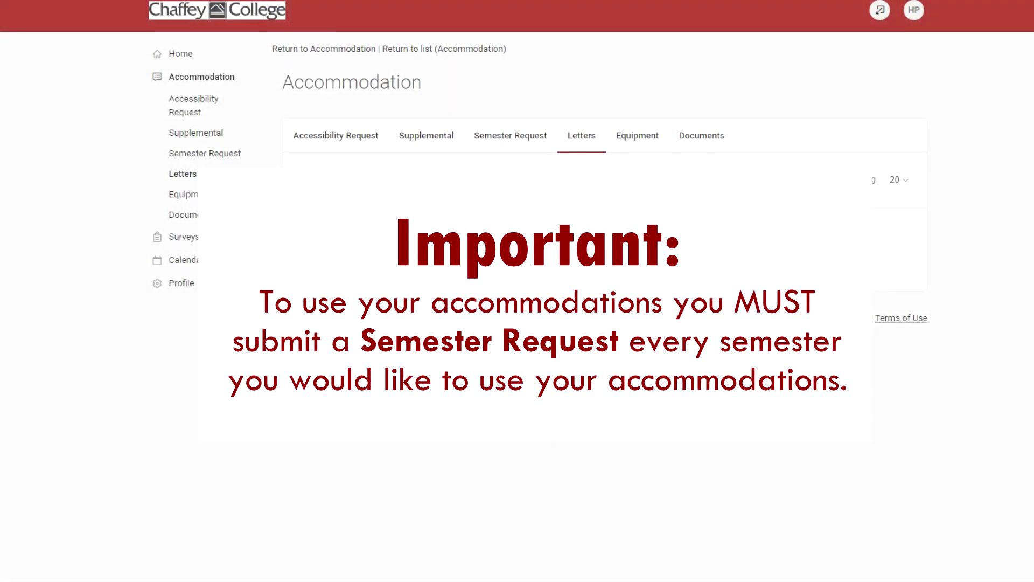
Open the student's Semester Request page in the Accommodation section
left_click(187, 154)
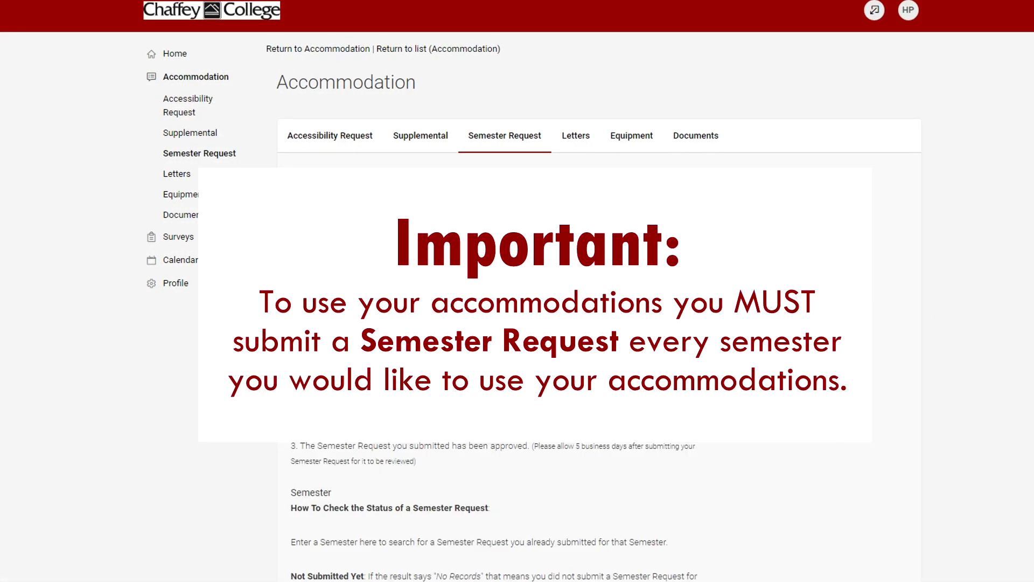